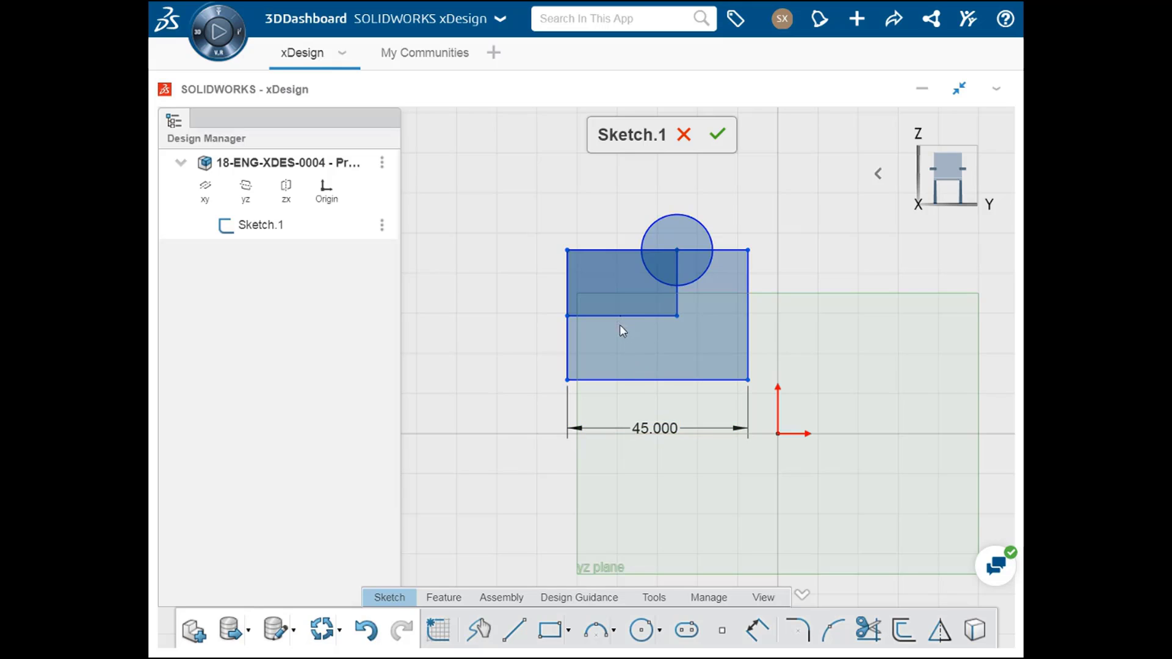
# Step: Start a solid Full Revolve of the sketch profiles using the Z-Axis as the revolve axis
pyautogui.moveTo(620, 316)
pyautogui.mouseDown()
pyautogui.moveTo(620, 345)
pyautogui.moveTo(620, 318)
pyautogui.mouseUp()
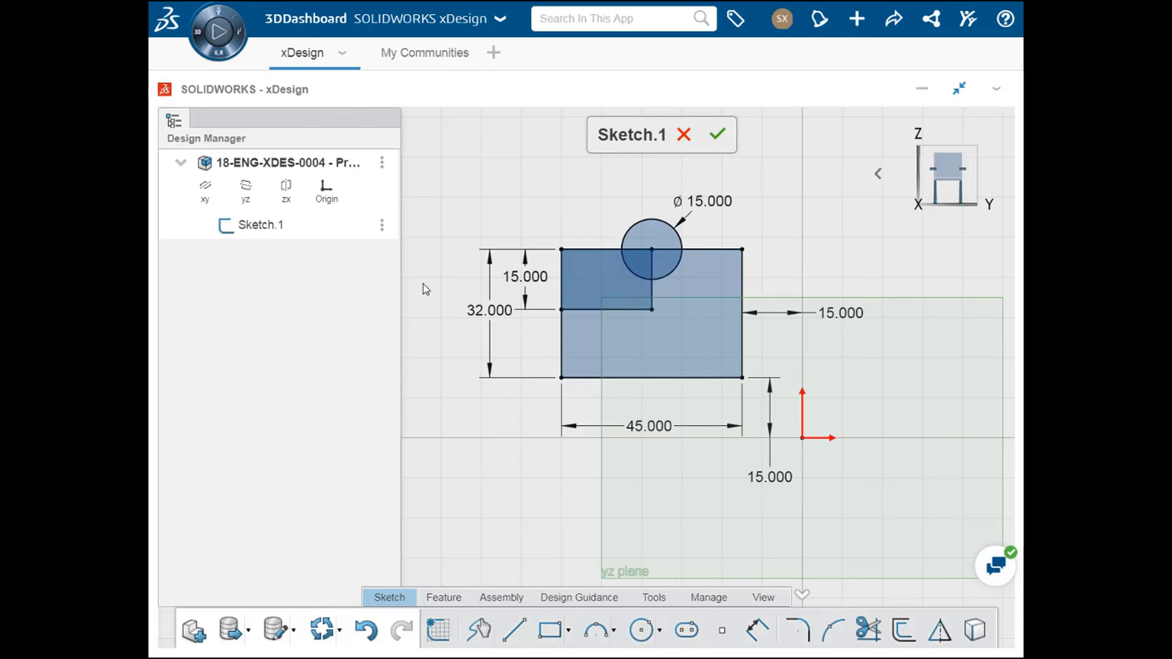
pyautogui.click(447, 601)
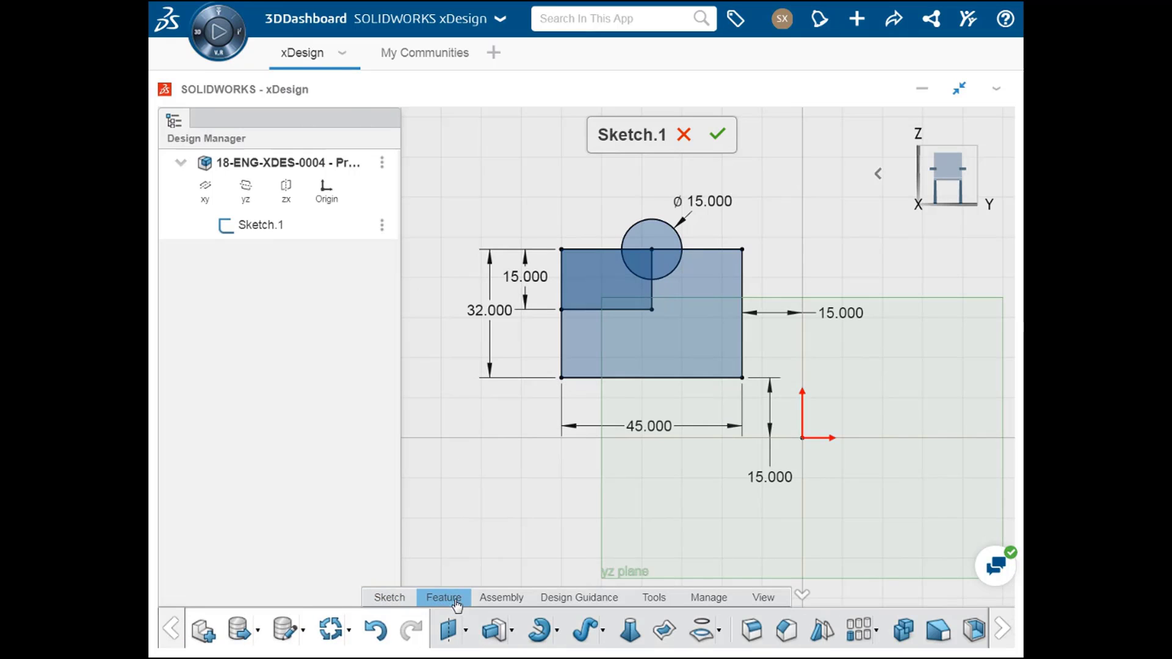
pyautogui.click(536, 635)
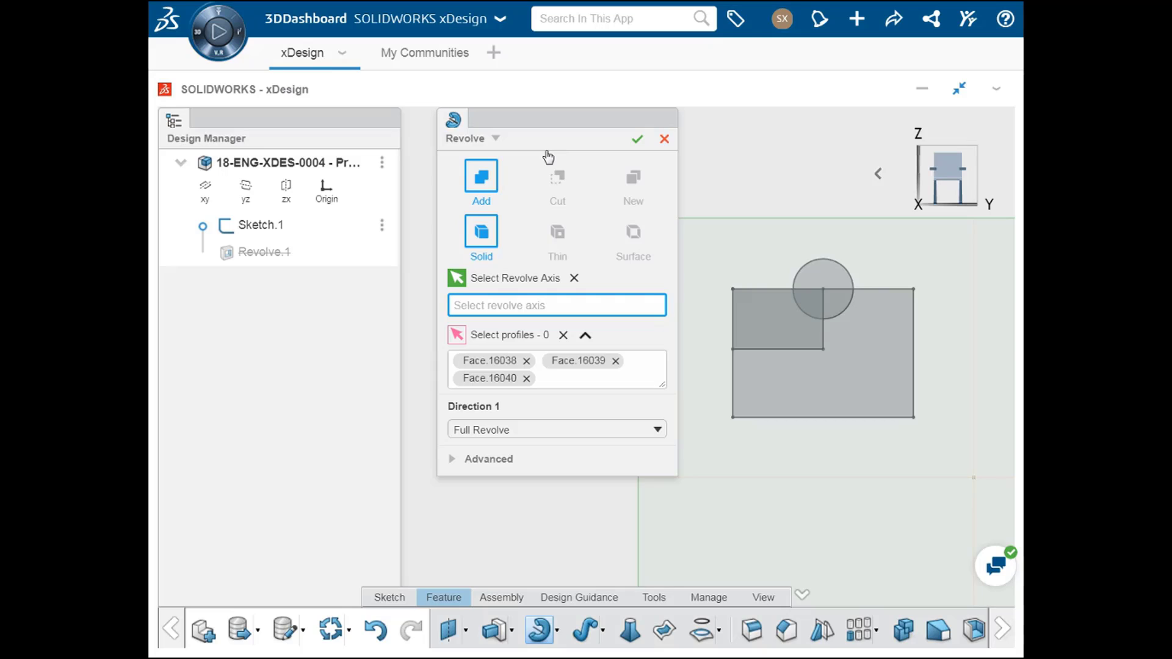
pyautogui.click(495, 139)
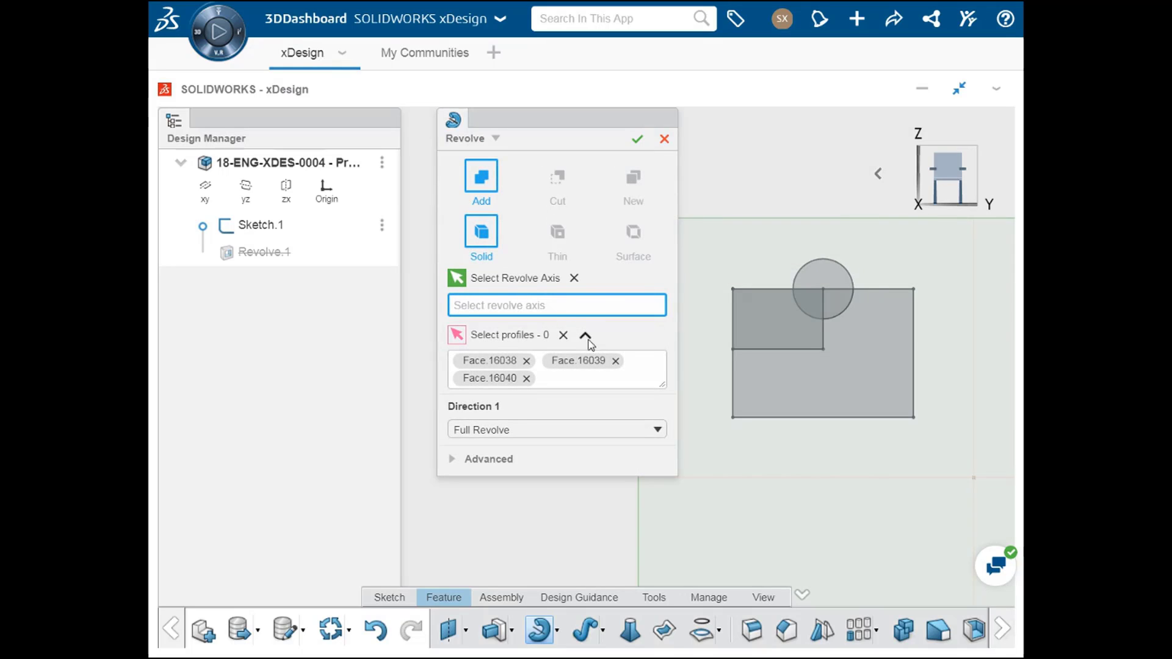
pyautogui.click(973, 471)
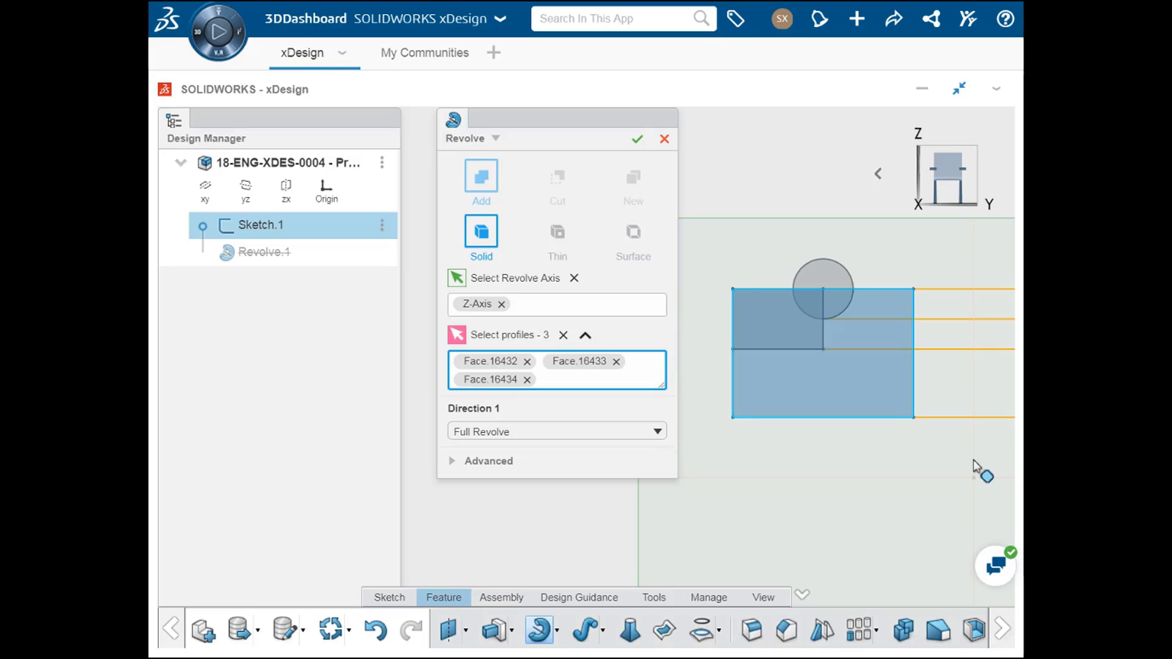
pyautogui.scroll(-4, 975, 462)
pyautogui.scroll(-2, 879, 459)
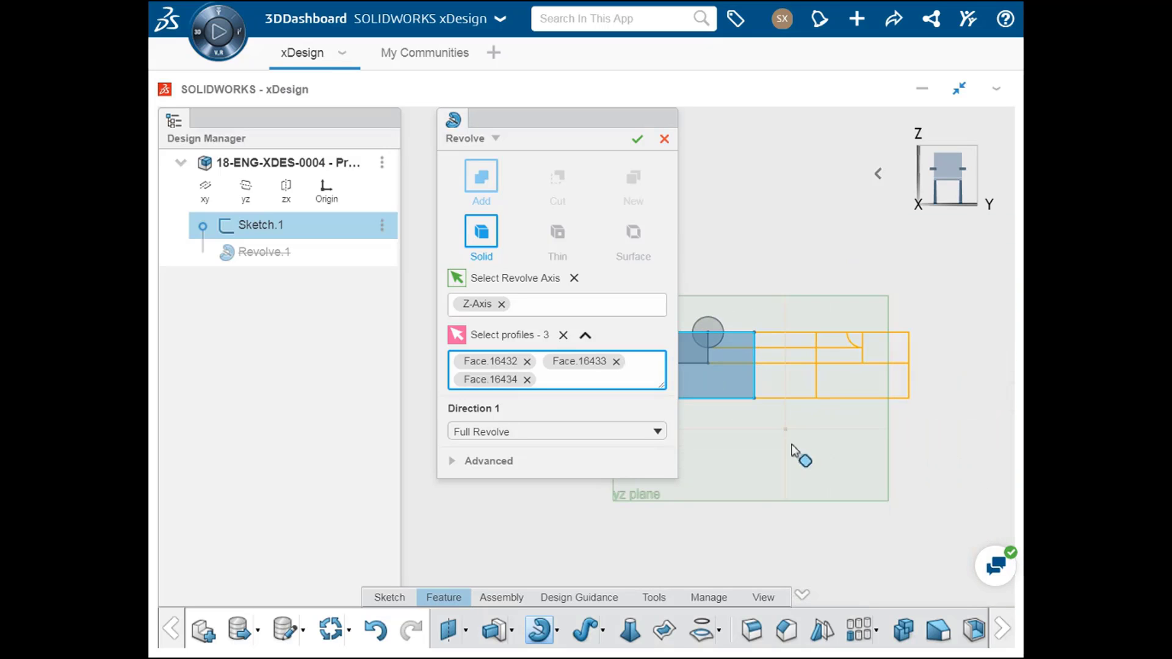
pyautogui.moveTo(800, 457); pyautogui.dragTo(772, 510, button='middle')
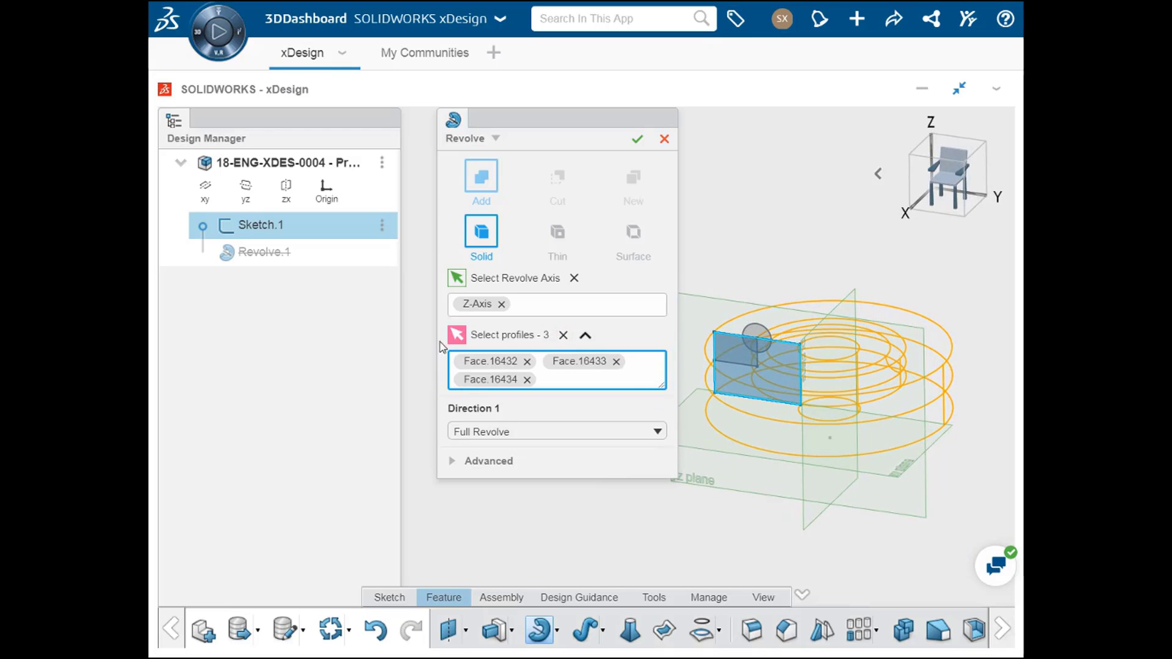
# Step: Clear the revolve's profile selection and revolve only the L-shaped region of the sketch
pyautogui.click(563, 335)
pyautogui.click(563, 336)
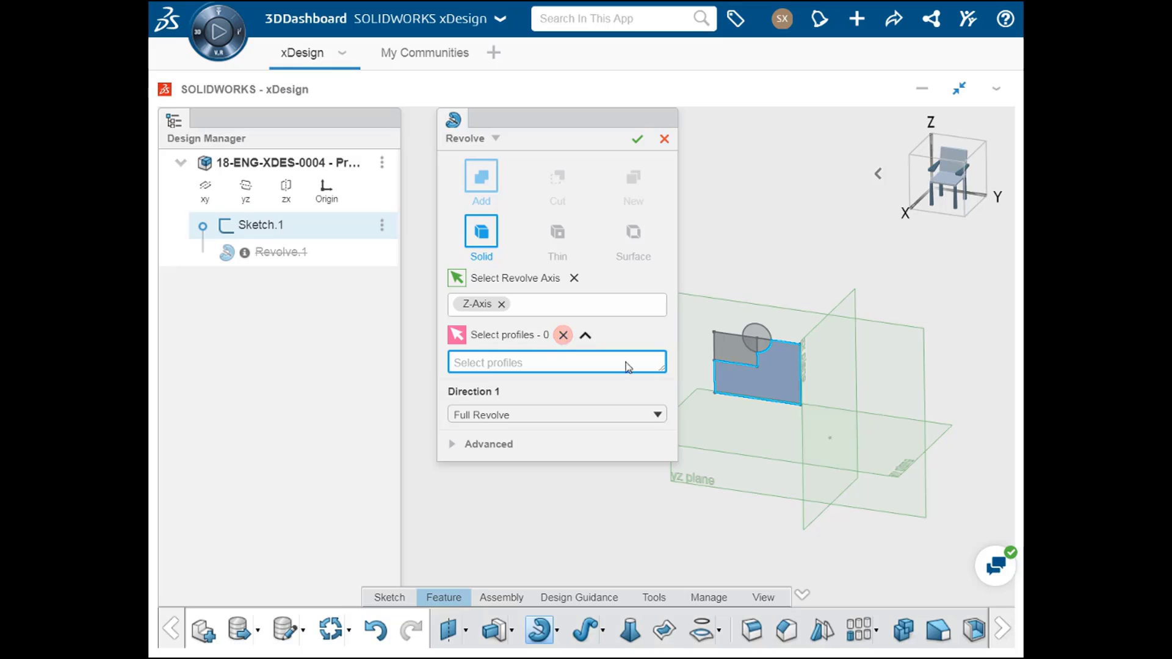
pyautogui.click(763, 383)
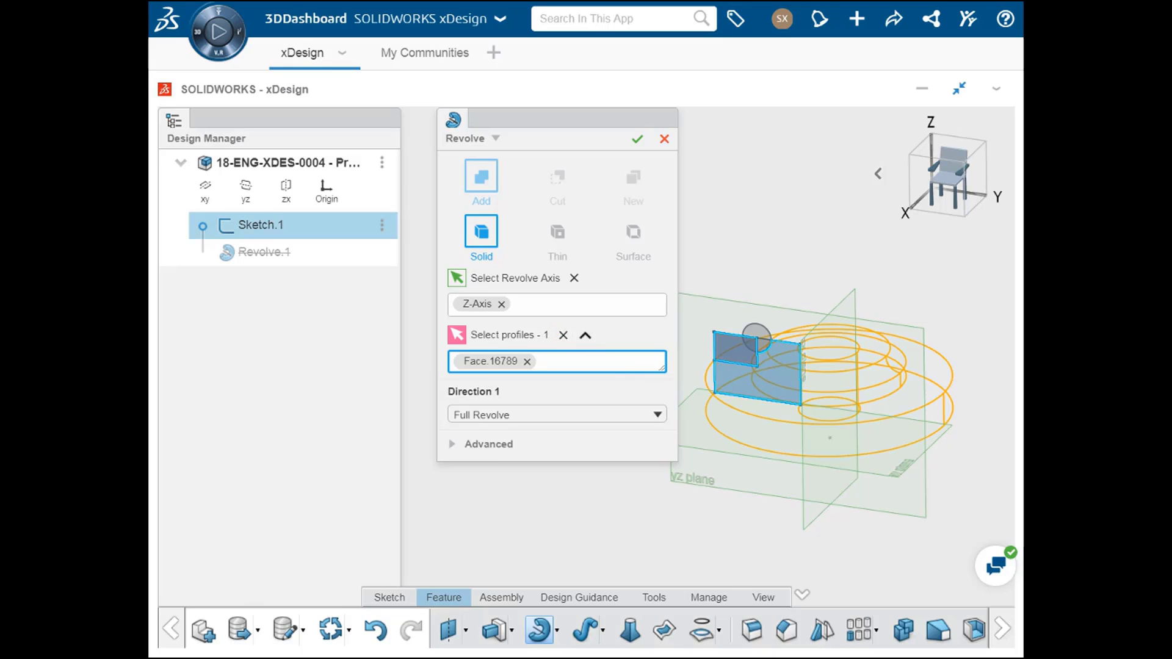
pyautogui.click(757, 342)
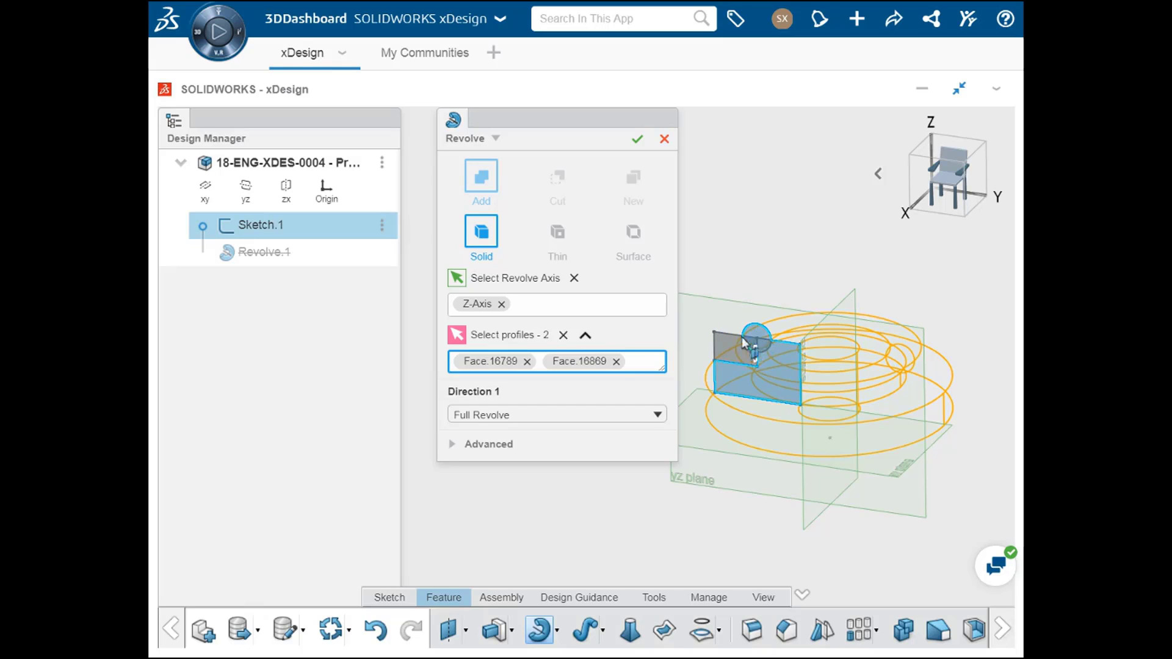
pyautogui.click(616, 362)
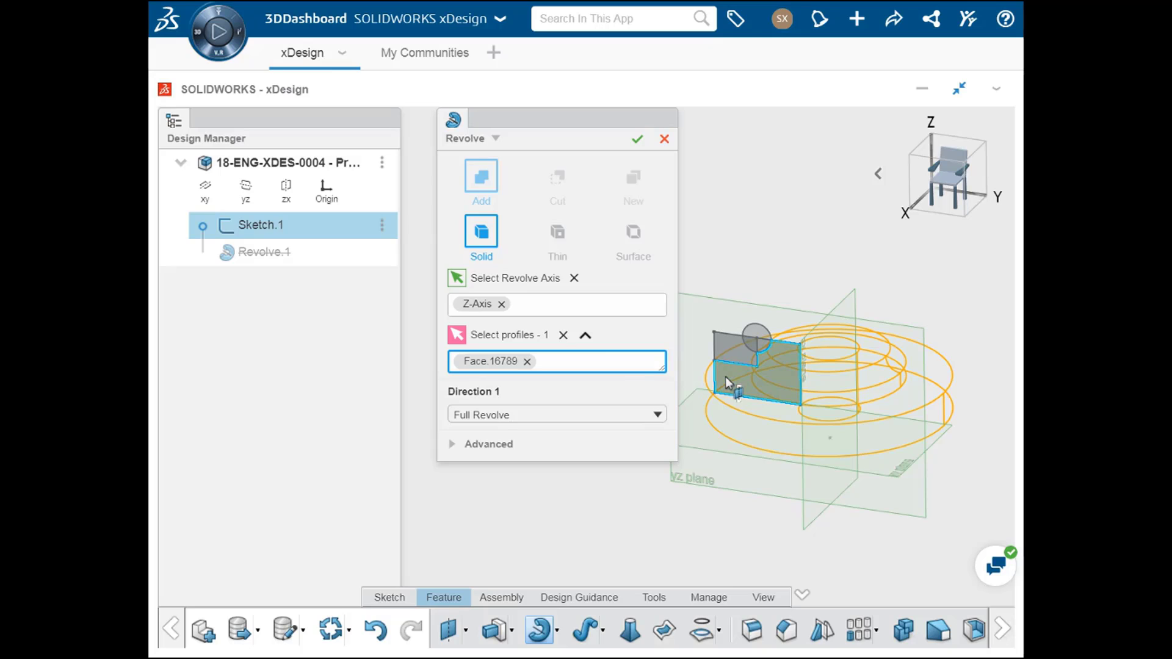
pyautogui.click(638, 141)
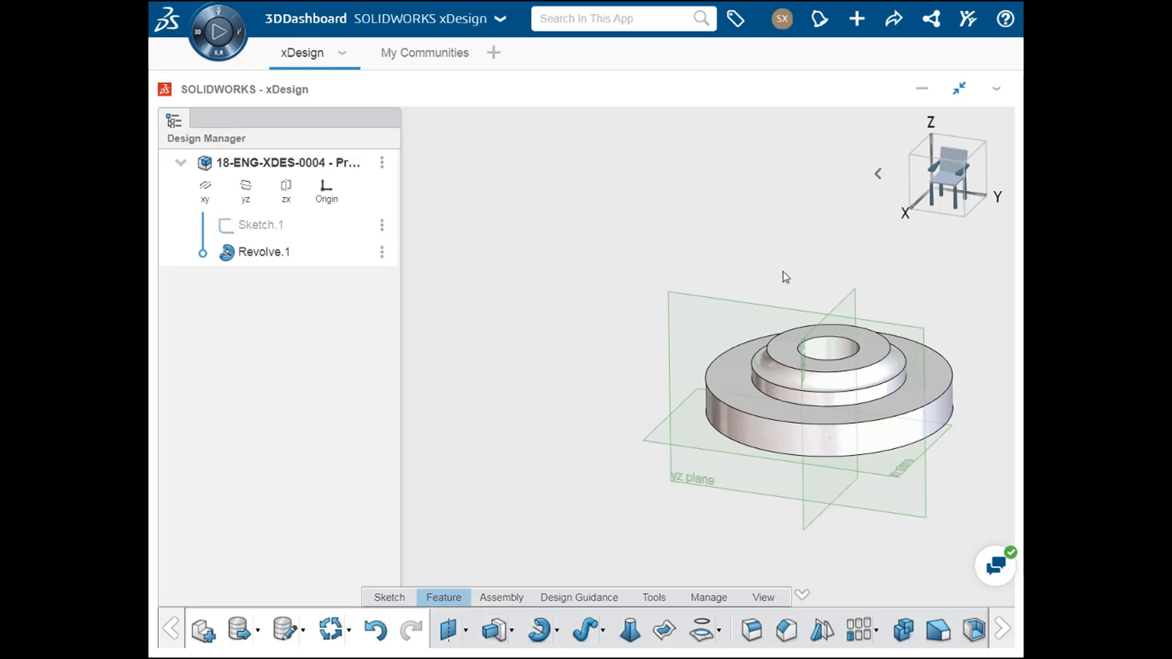
# Step: Edit Revolve.1 to include the circle as an additional profile
pyautogui.scroll(1, 865, 404)
pyautogui.scroll(2, 867, 407)
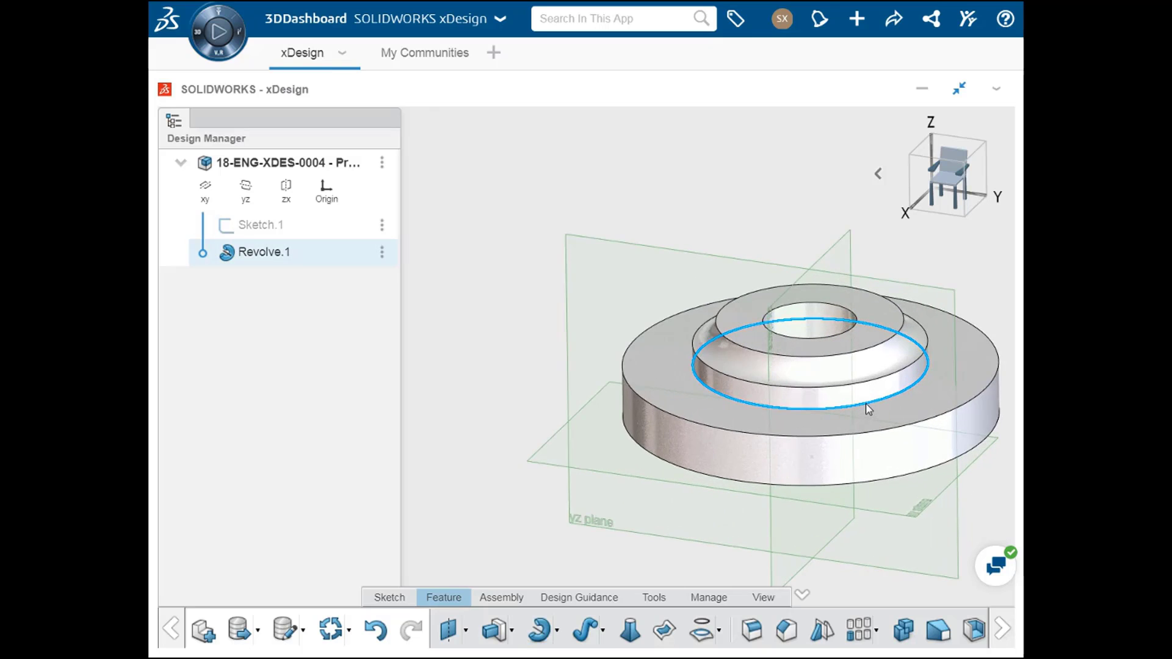
pyautogui.moveTo(868, 408); pyautogui.dragTo(759, 379, button='middle')
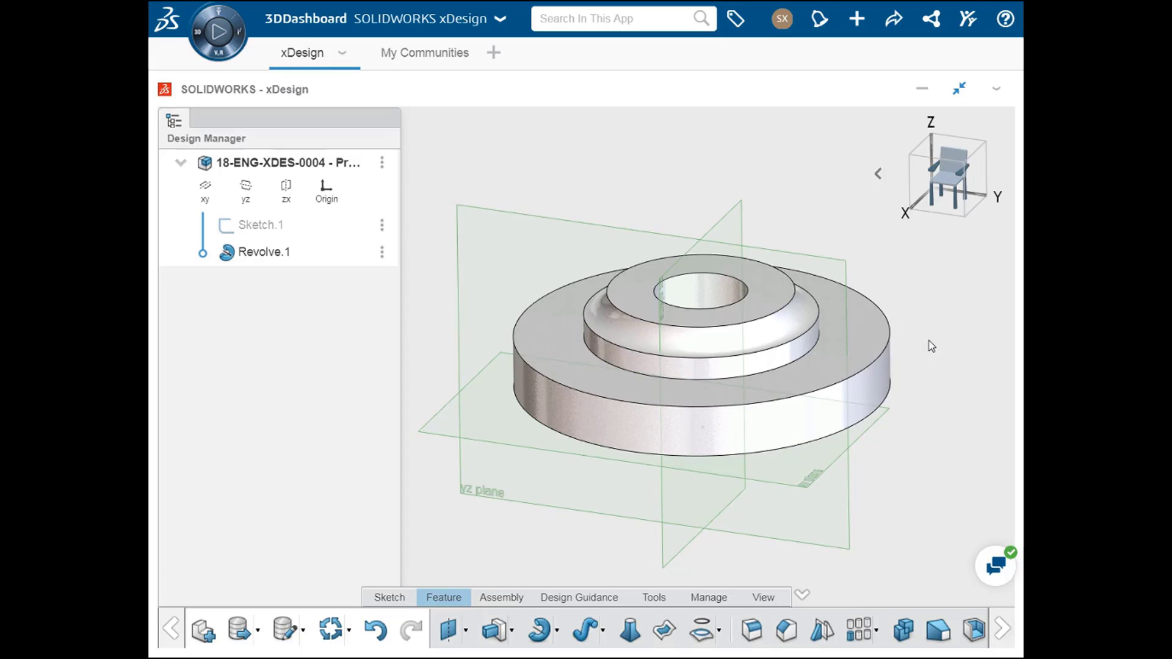
pyautogui.doubleClick(270, 259)
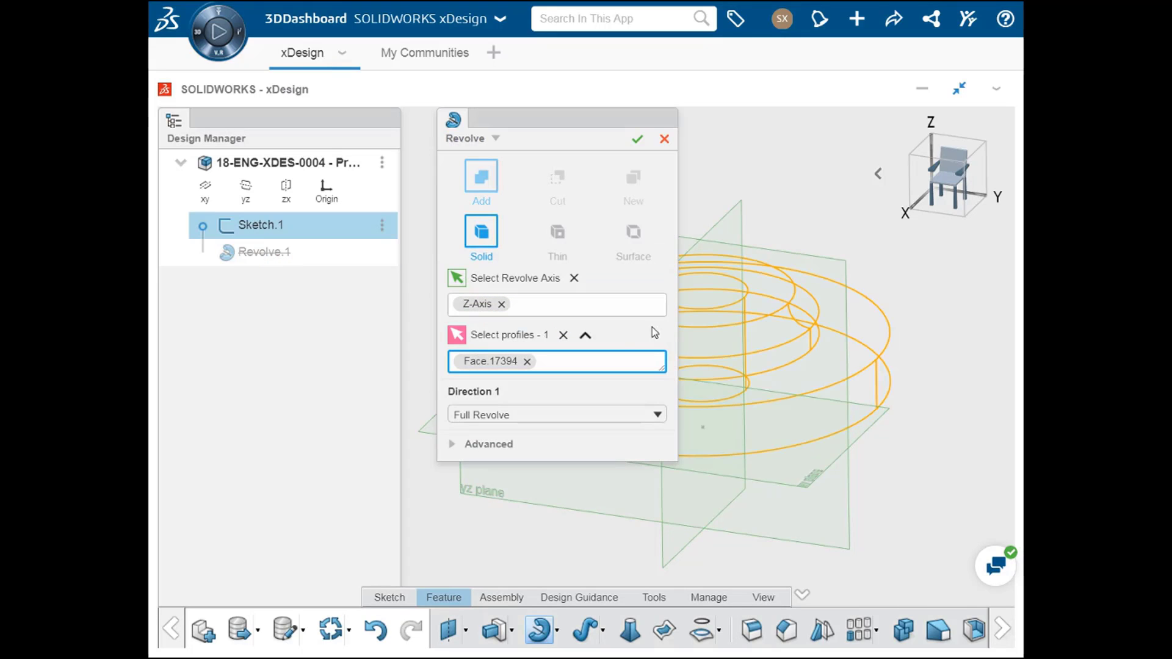
pyautogui.moveTo(763, 356); pyautogui.dragTo(934, 374, button='middle')
pyautogui.click(788, 295)
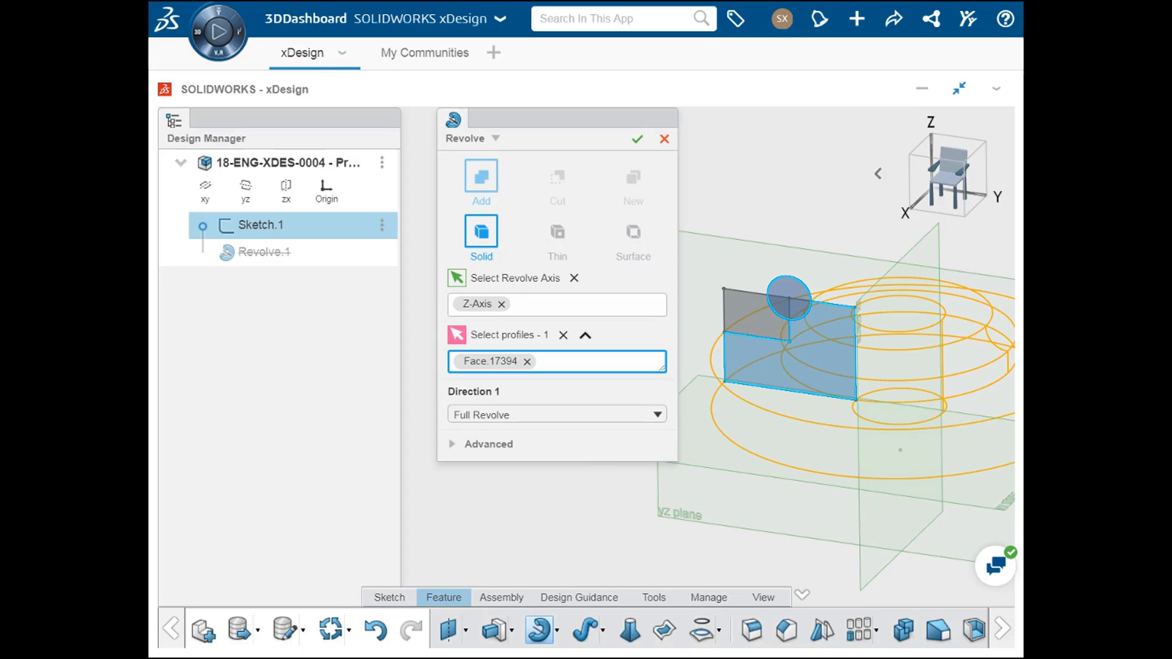
pyautogui.click(795, 294)
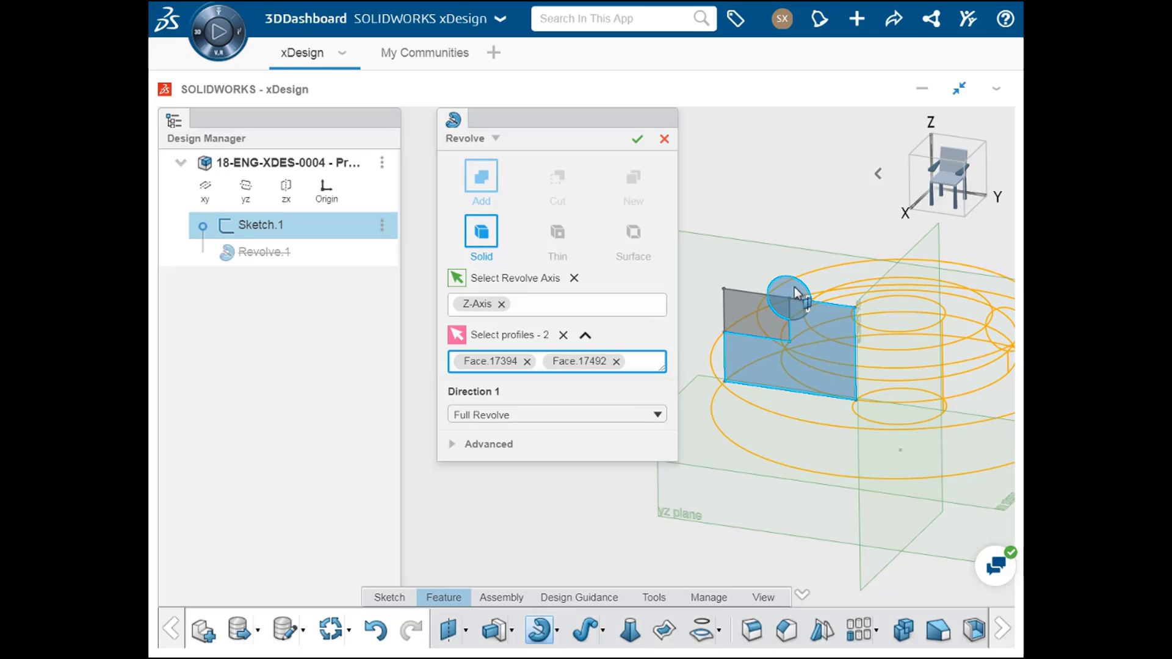
pyautogui.click(639, 140)
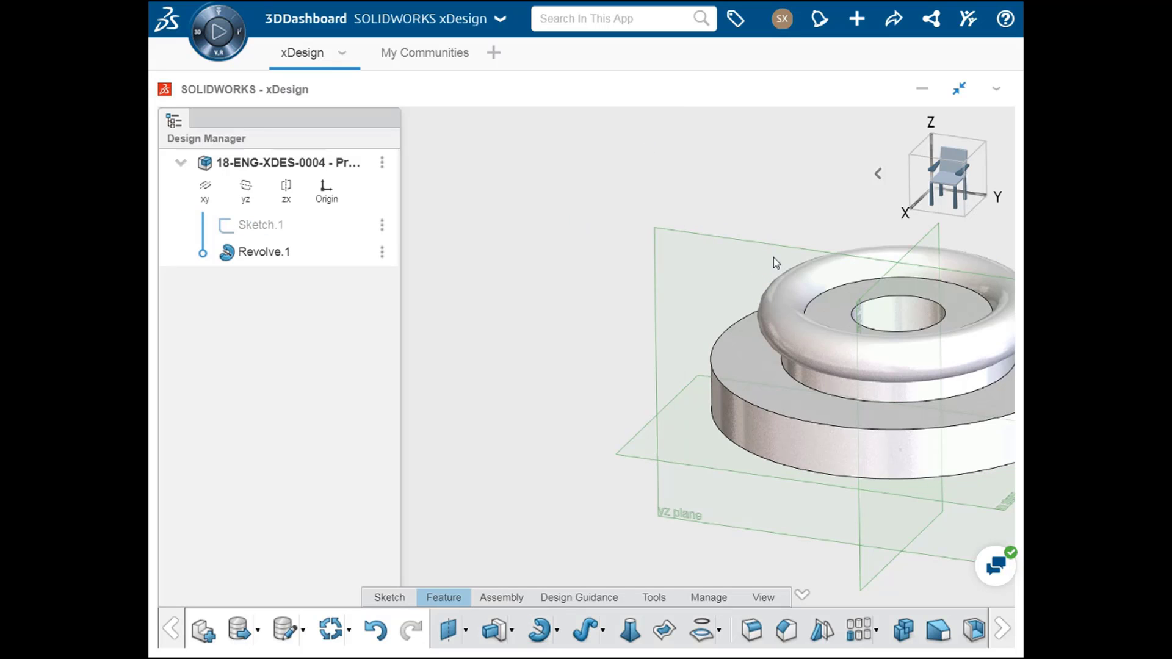
# Step: Change Revolve.1 into a Blind Extrude of the same two profiles with a distance of 30 mm
pyautogui.moveTo(785, 269); pyautogui.dragTo(582, 238, button='middle')
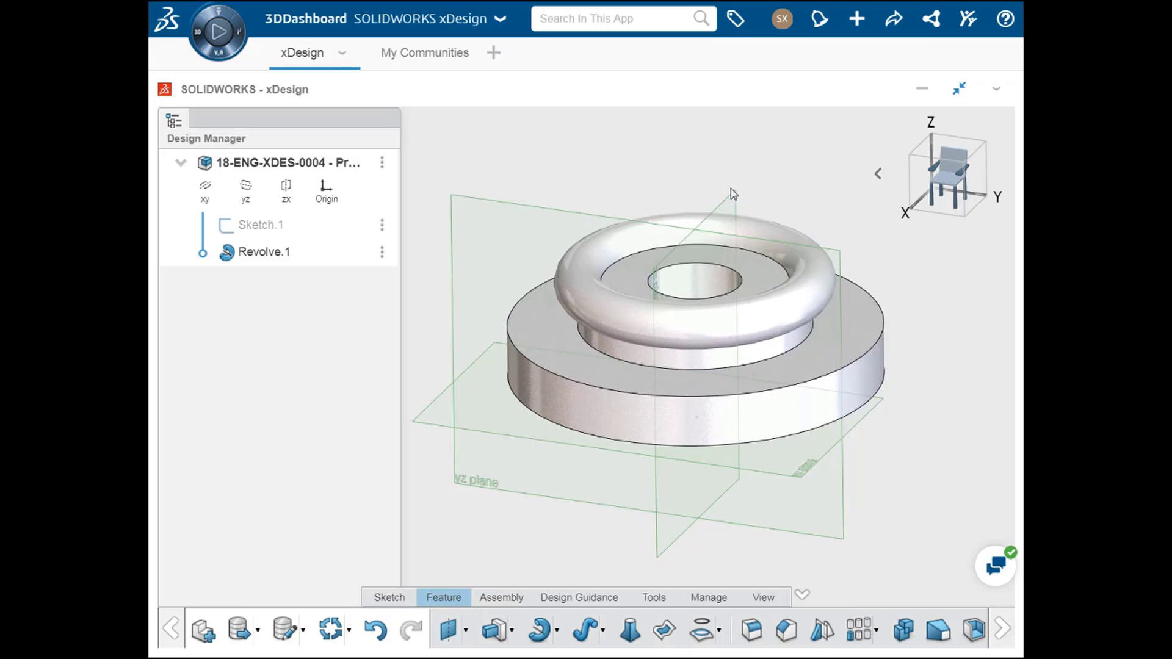
pyautogui.click(735, 499)
pyautogui.doubleClick(265, 257)
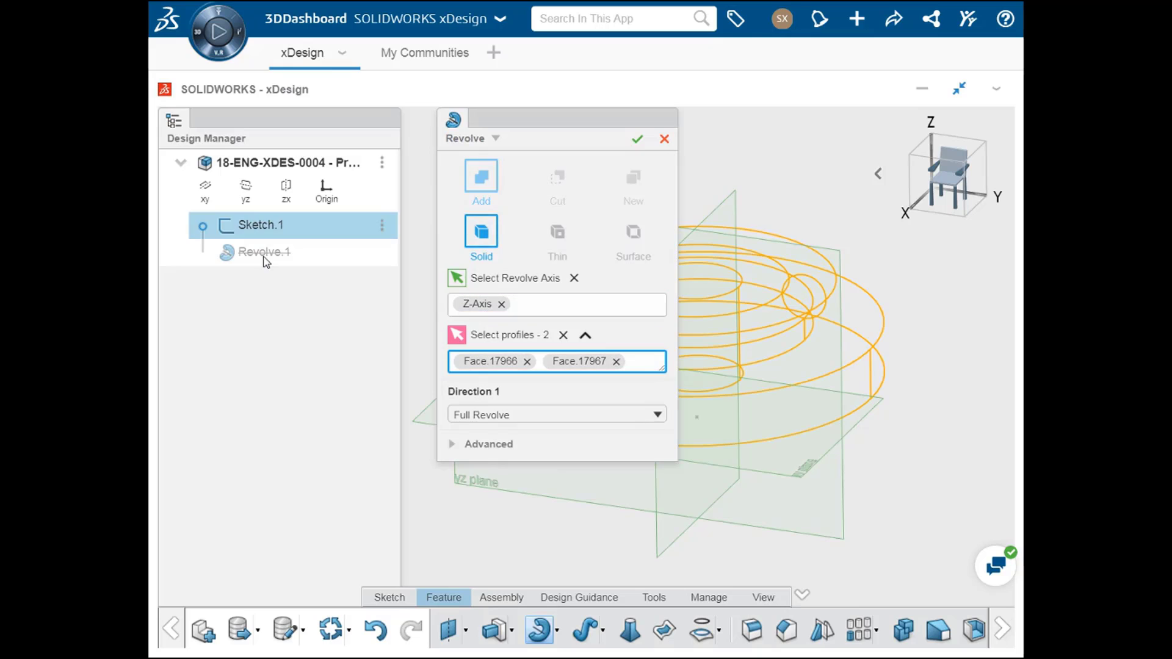
pyautogui.click(496, 141)
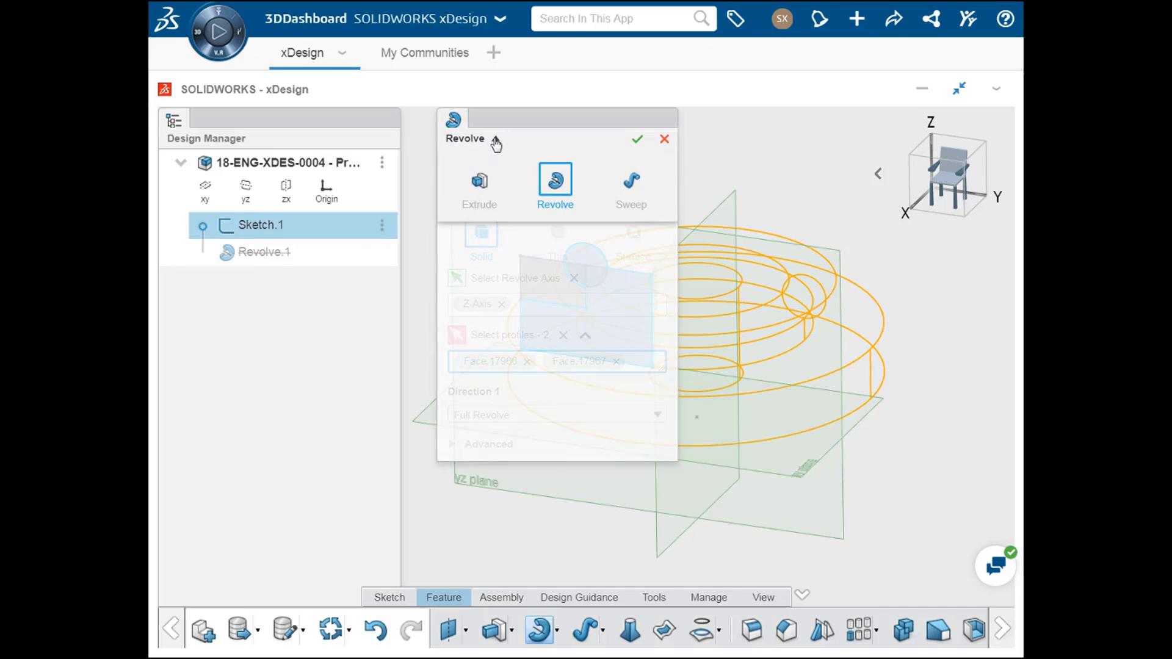
pyautogui.click(479, 206)
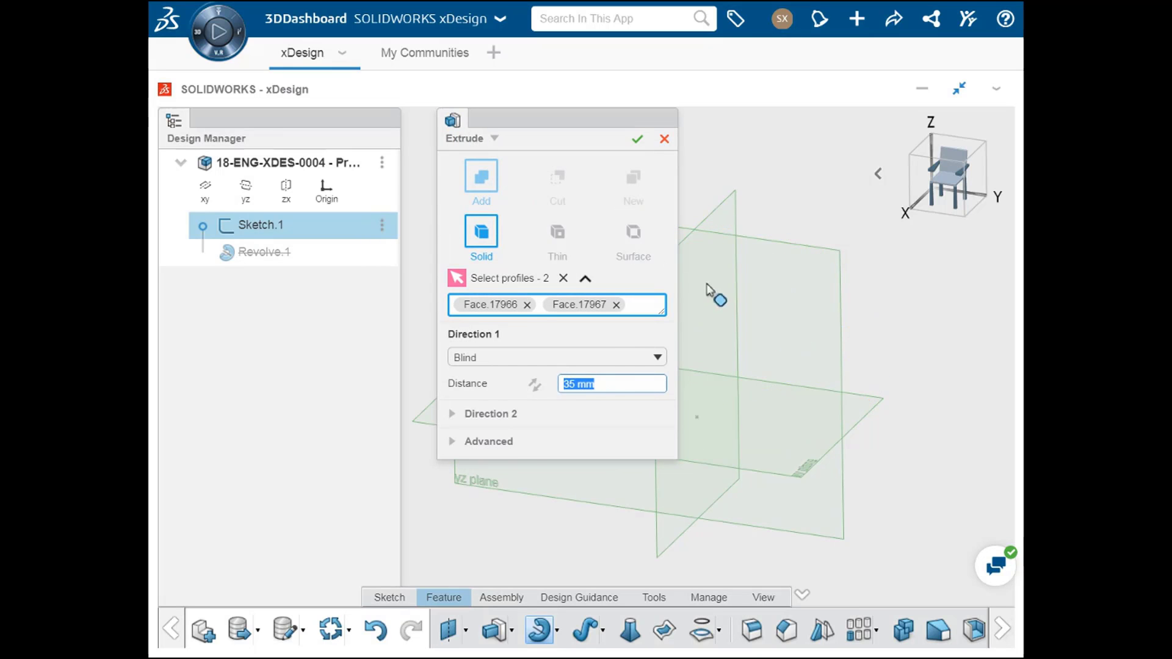
pyautogui.moveTo(712, 297); pyautogui.dragTo(961, 319, button='middle')
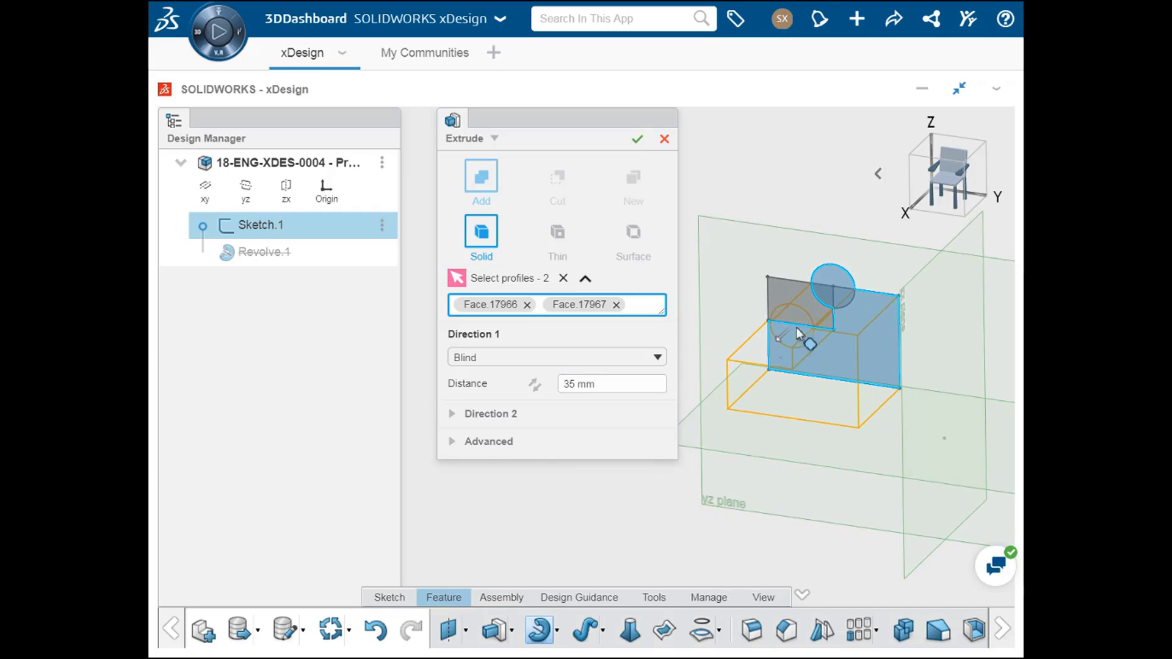
pyautogui.click(574, 388)
pyautogui.write('30')
pyautogui.press('Return')
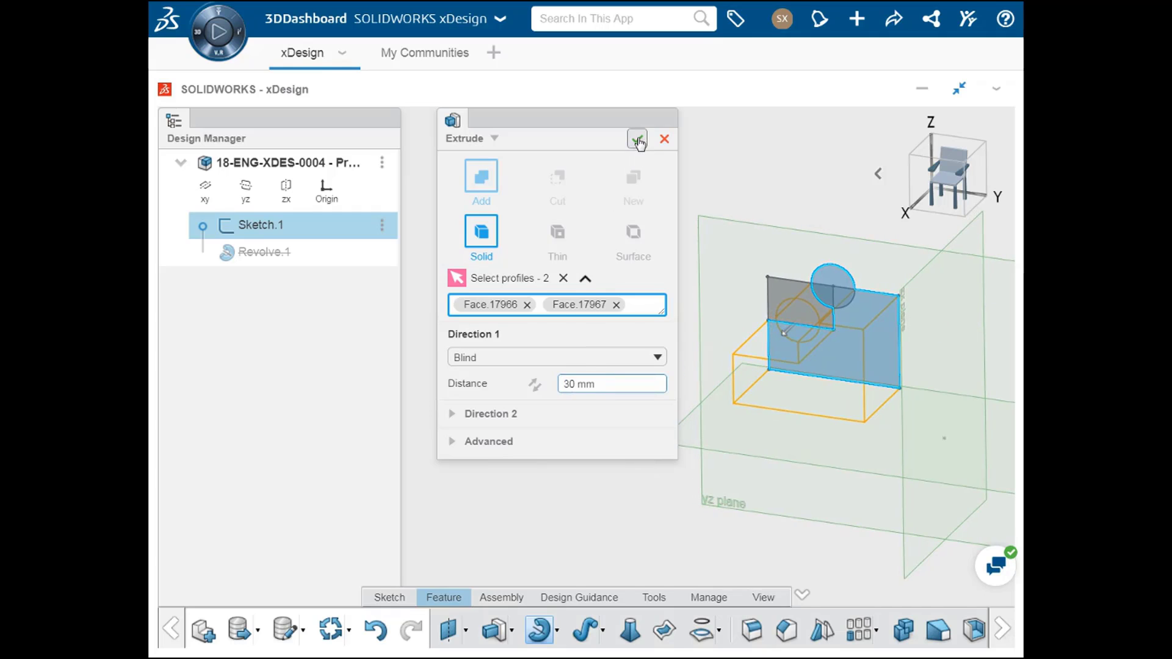
pyautogui.click(637, 140)
# Step: Show the hidden Sketch.1 in the model
pyautogui.keyDown('ctrl'); pyautogui.moveTo(657, 254); pyautogui.dragTo(487, 238, button='middle'); pyautogui.keyUp('ctrl')
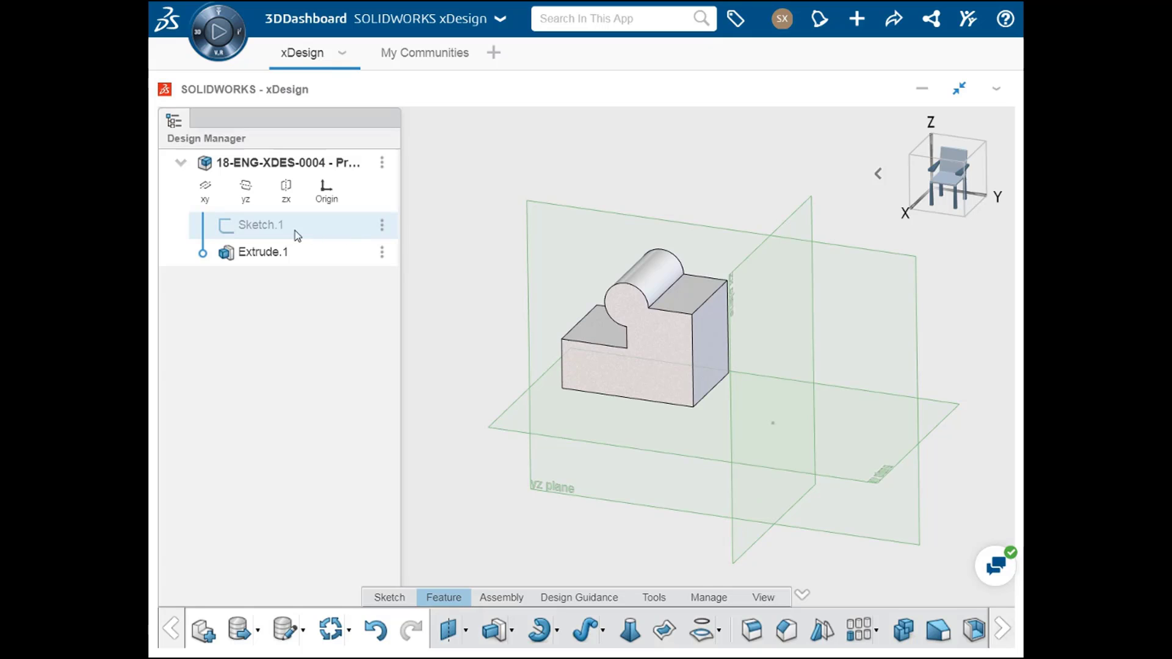
pyautogui.click(275, 229)
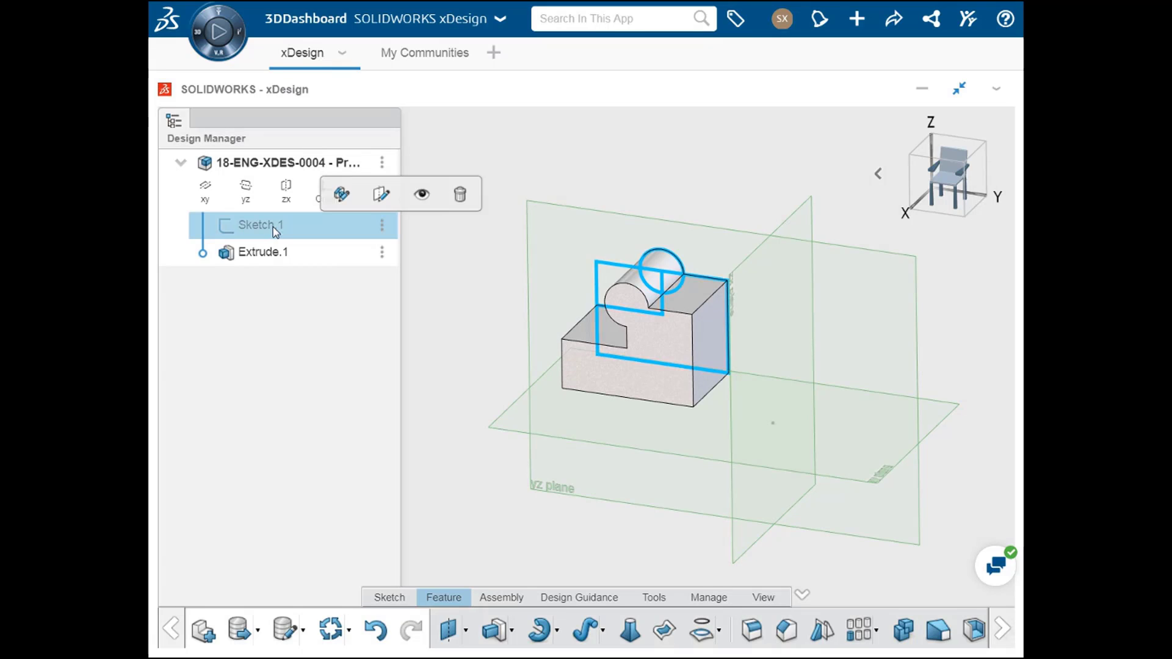
pyautogui.click(422, 194)
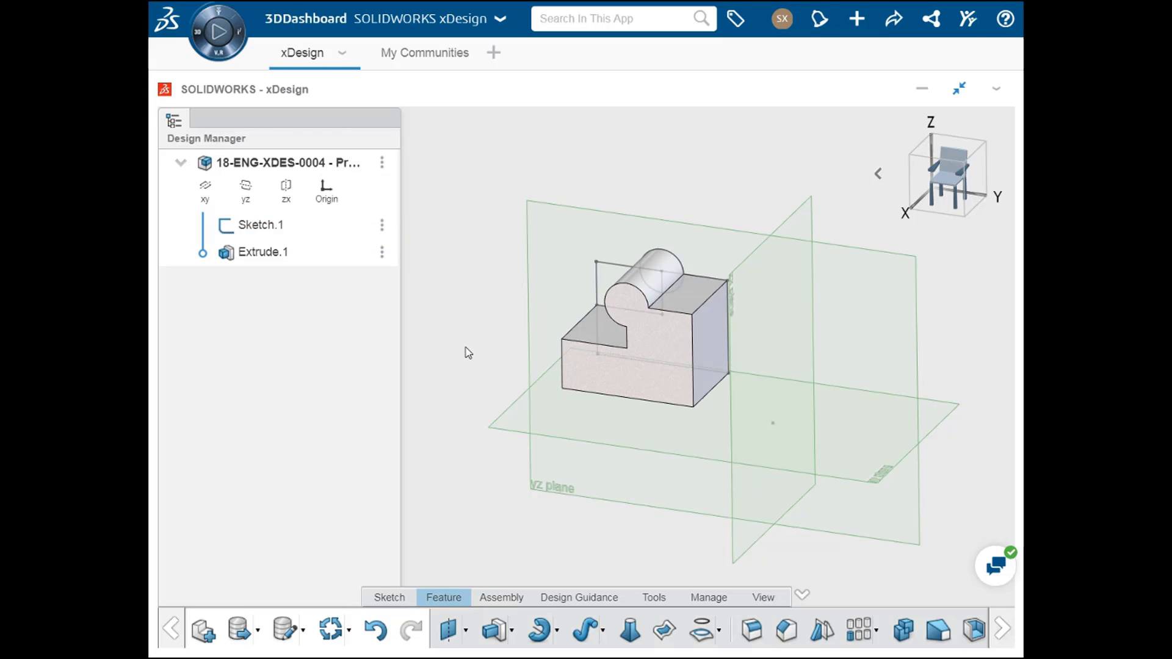
# Step: Extrude-cut the small upper rectangular region of Sketch.1 into the solid with a Blind distance of 15 mm
pyautogui.moveTo(465, 348); pyautogui.dragTo(587, 339, button='middle')
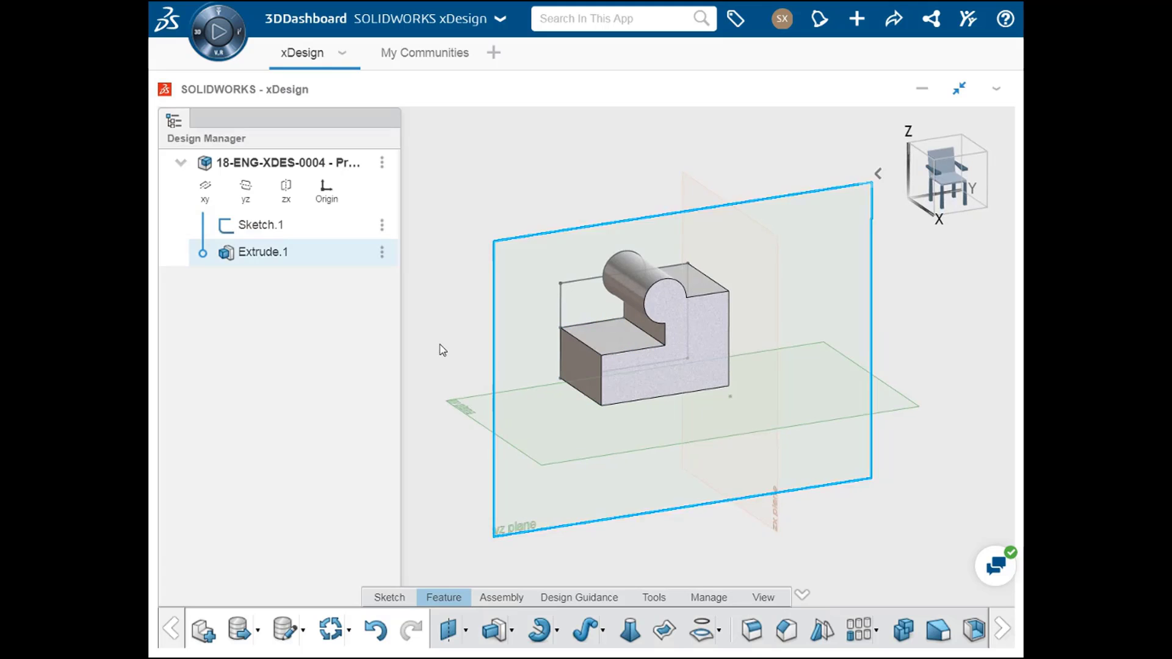
pyautogui.click(498, 633)
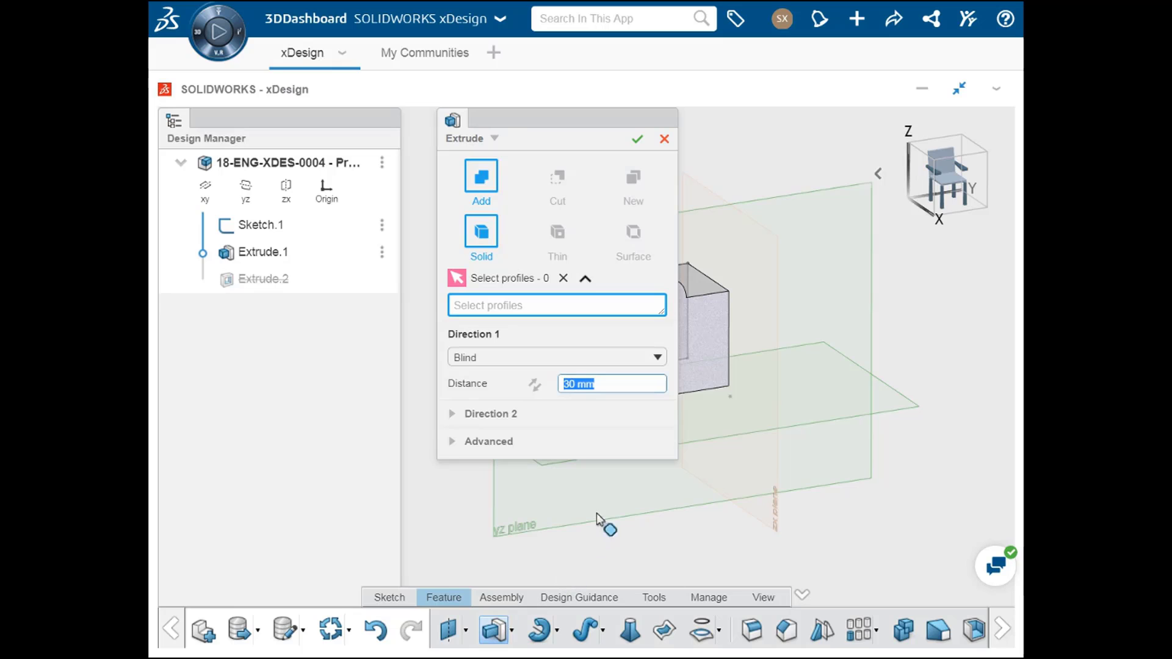
pyautogui.keyDown('ctrl'); pyautogui.moveTo(602, 523); pyautogui.dragTo(813, 543, button='middle'); pyautogui.keyUp('ctrl')
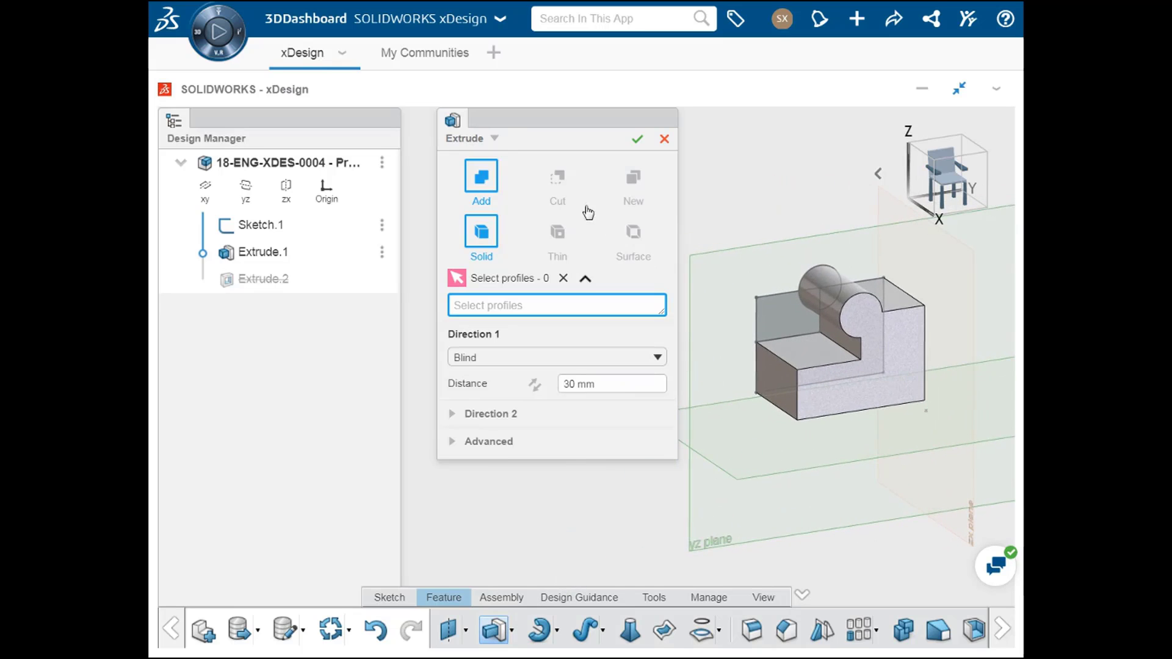
pyautogui.click(558, 178)
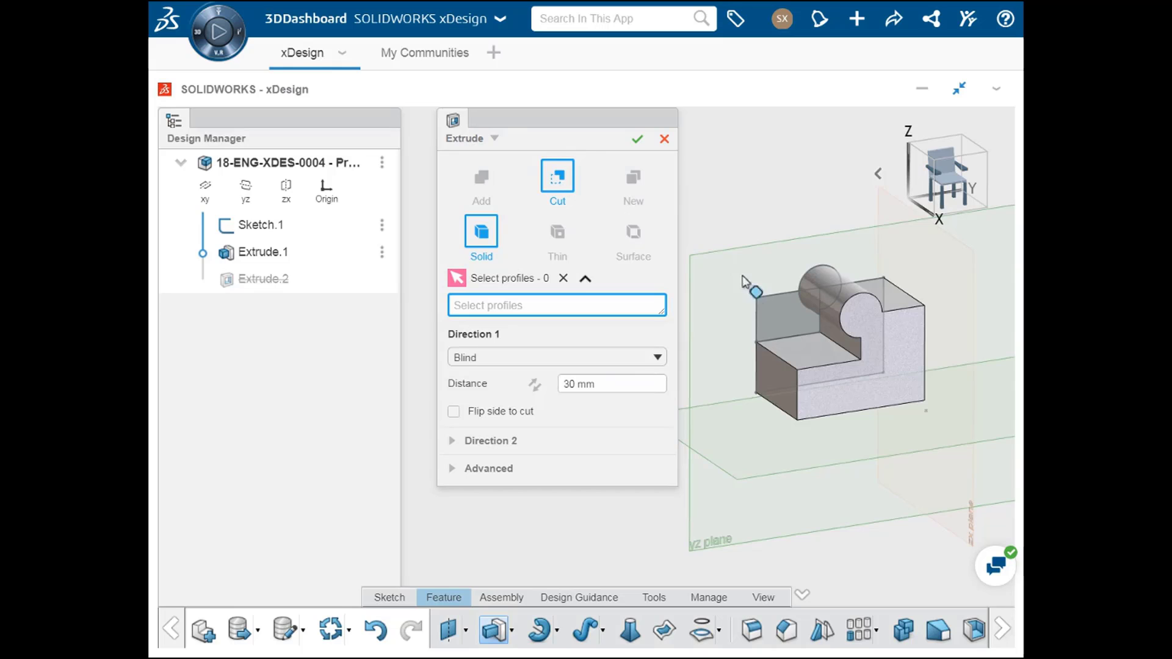
pyautogui.click(784, 306)
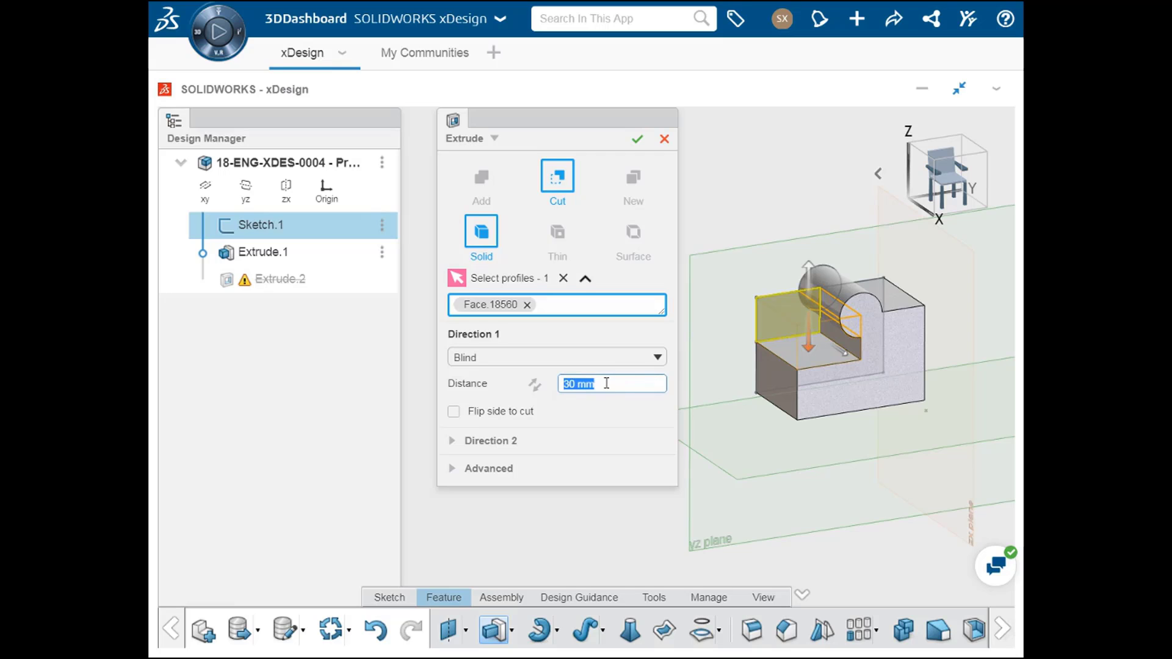
pyautogui.press('Return')
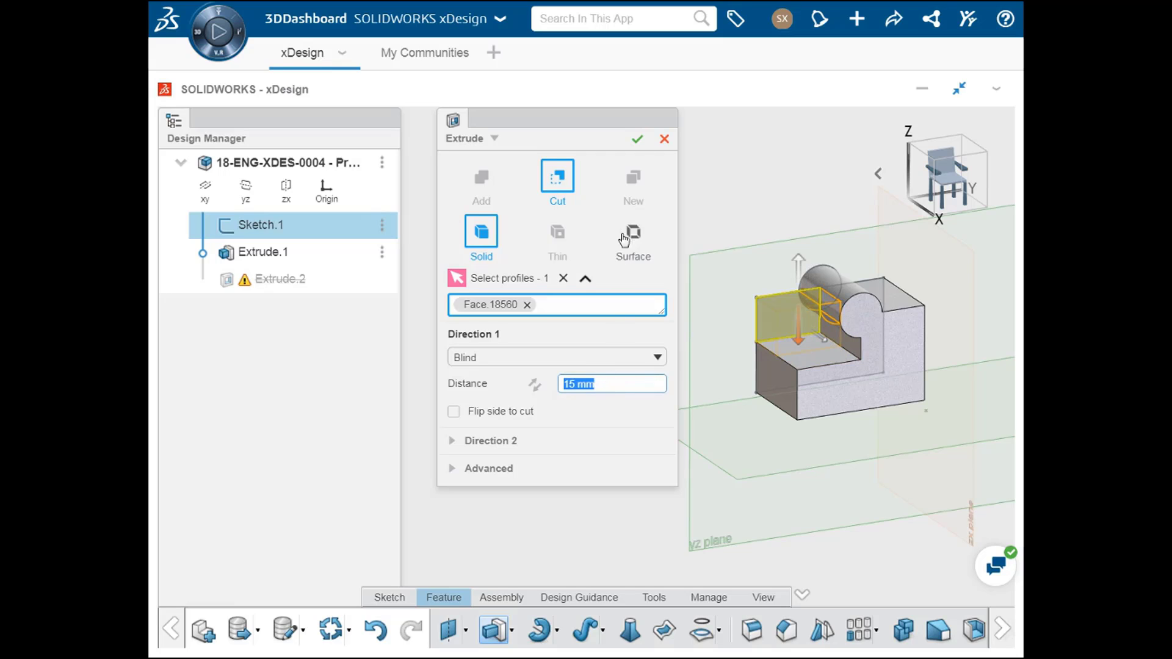
pyautogui.click(636, 139)
pyautogui.moveTo(659, 332); pyautogui.dragTo(694, 322, button='middle')
pyautogui.scroll(5, 607, 322)
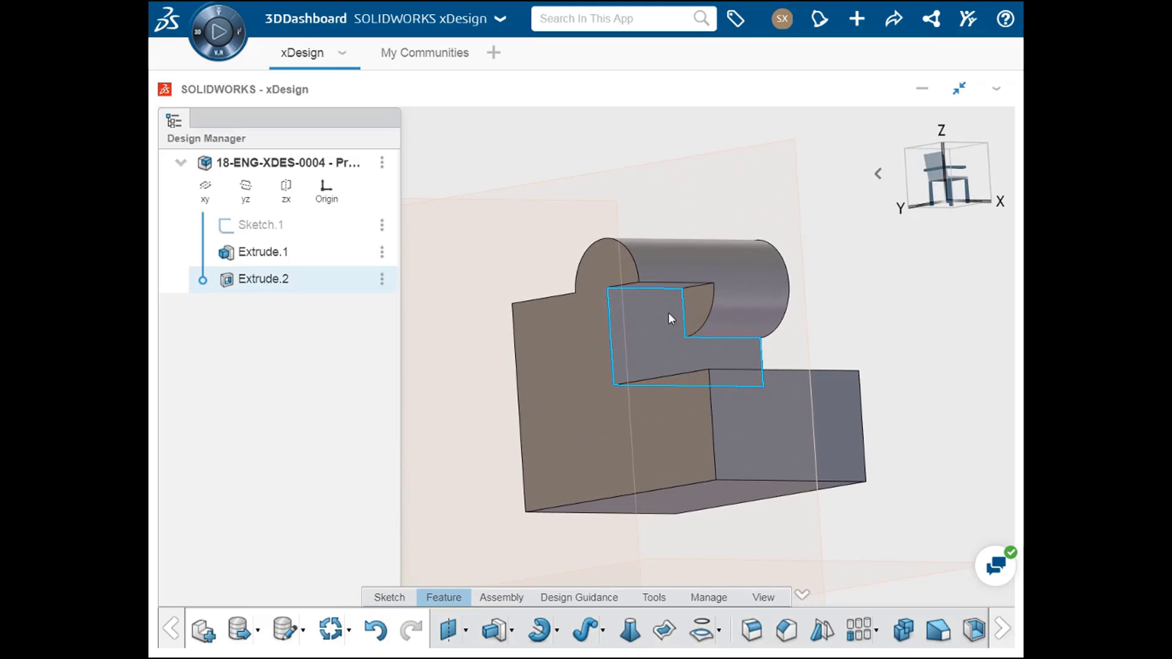
pyautogui.click(864, 307)
pyautogui.moveTo(940, 395); pyautogui.dragTo(727, 454, button='middle')
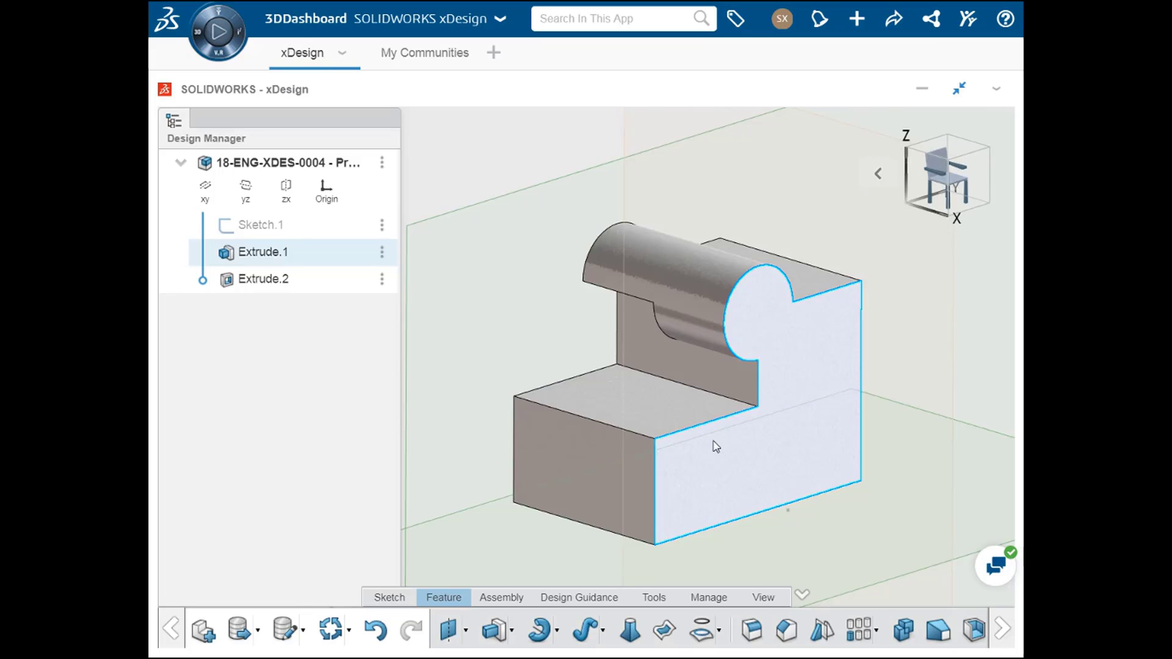